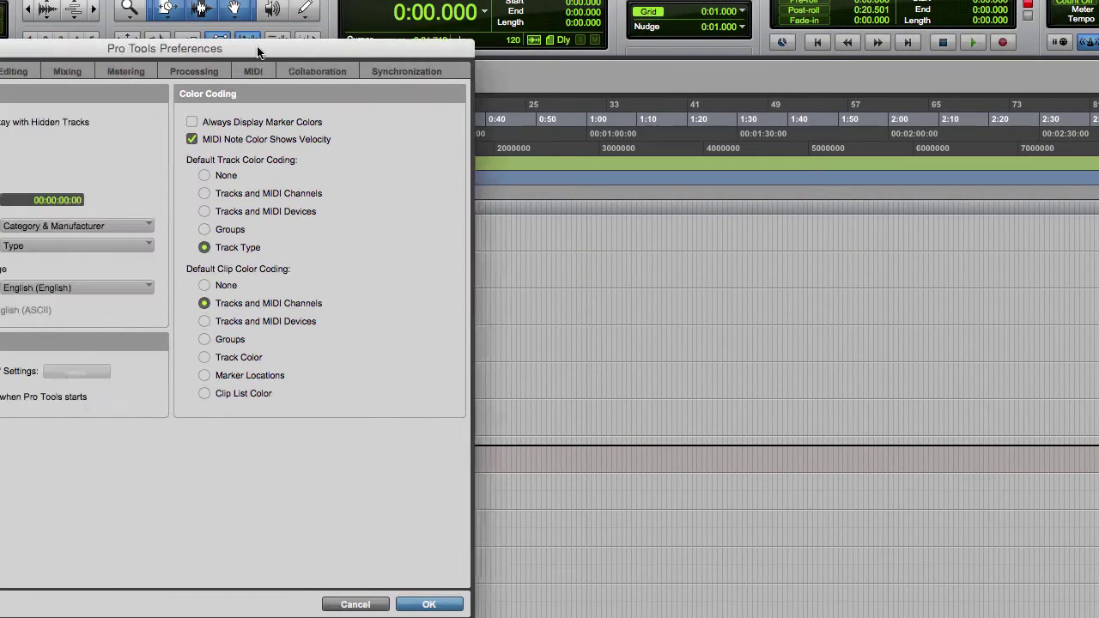
- Move the open Pro Tools Preferences window to the right across the screen
{"action": "left_click_drag", "start_coordinate": [261, 34], "coordinate": [801, 32]}
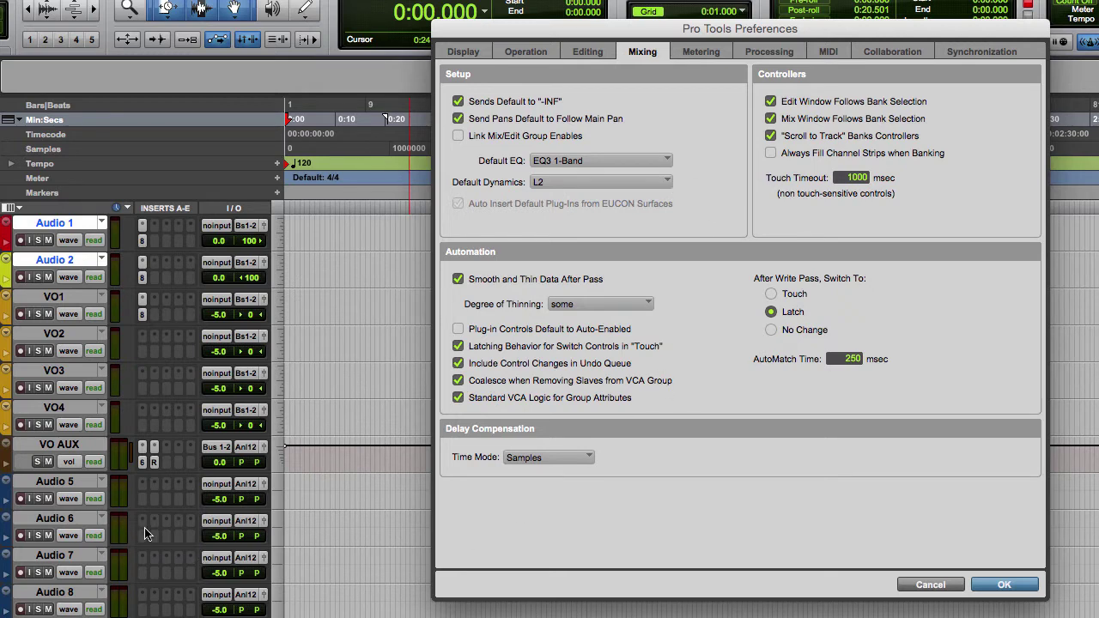
- Accept the Mixing defaults (EQ3 1-Band EQ, L2 dynamics) and close Preferences
{"action": "key", "text": "Return"}
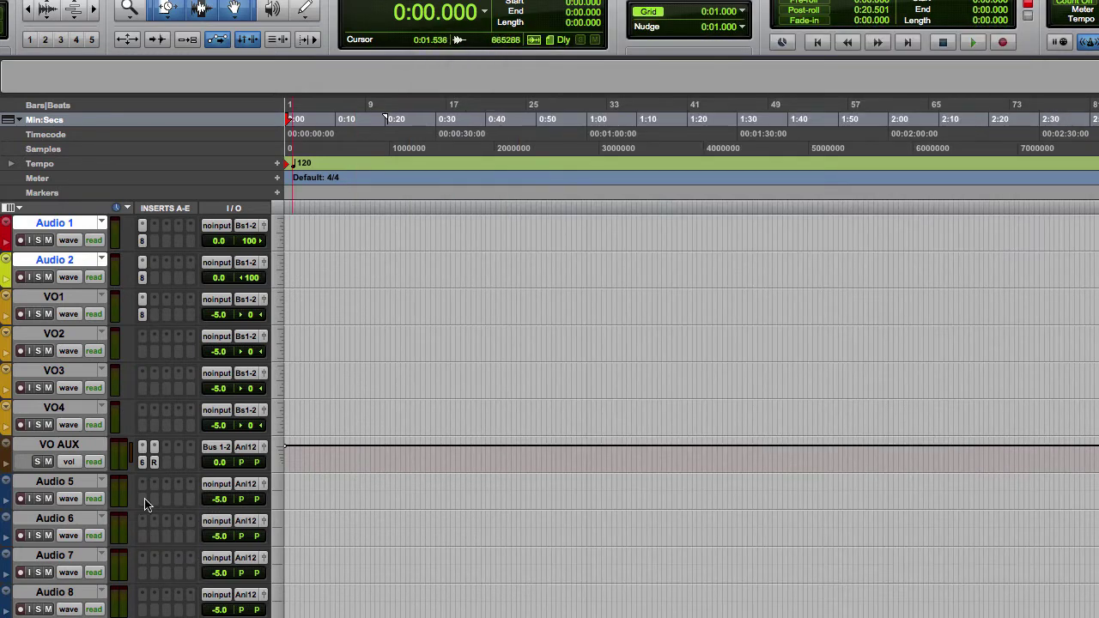
{"action": "left_click", "coordinate": [144, 502]}
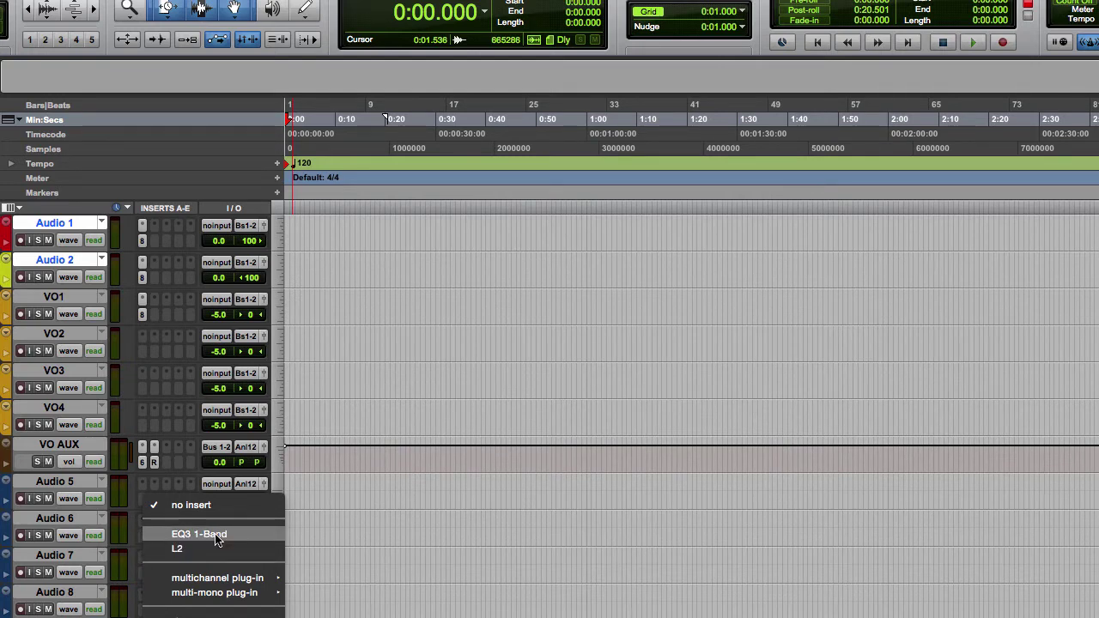
{"action": "left_click", "coordinate": [321, 508]}
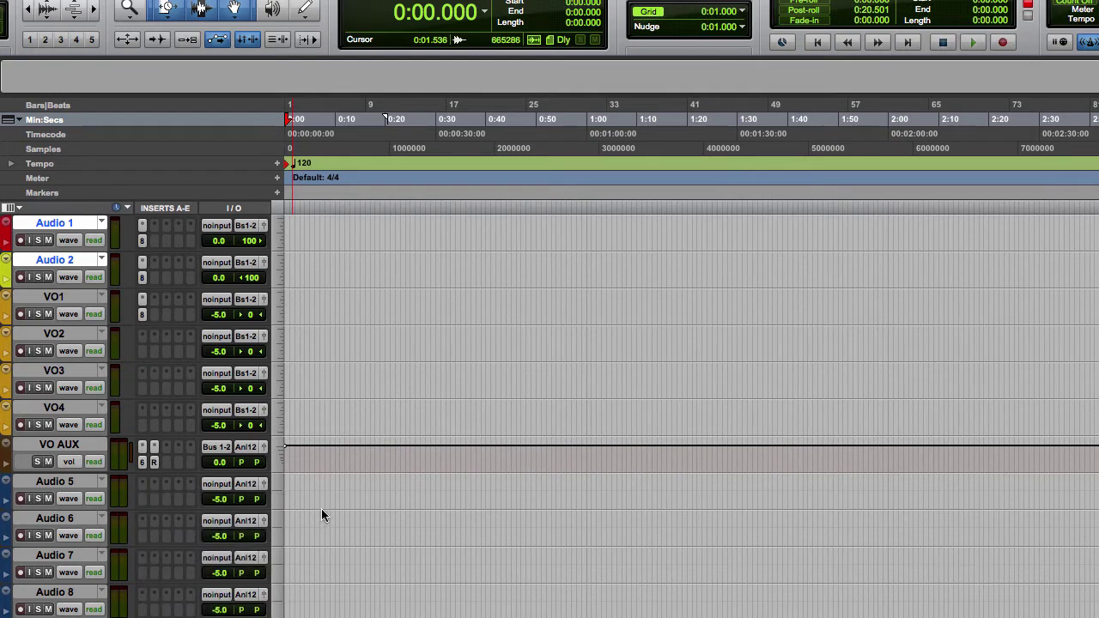
- Favorite EQ3 7-Band (stereo) from Audio 5's multichannel EQ insert list
{"action": "left_click", "coordinate": [146, 503]}
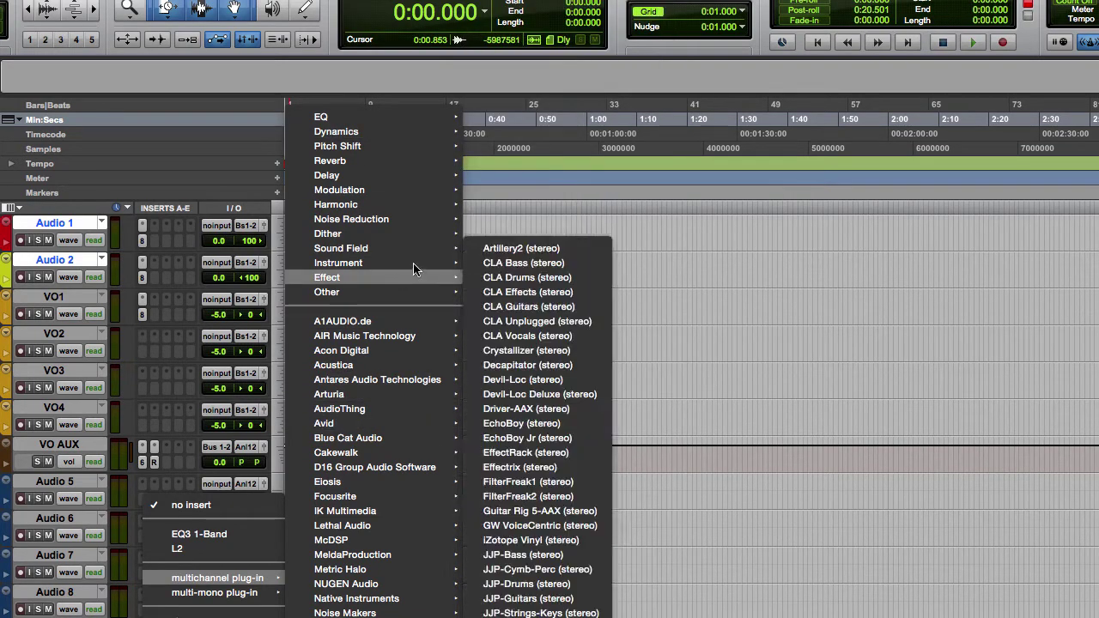
{"action": "mouse_move", "coordinate": [217, 578]}
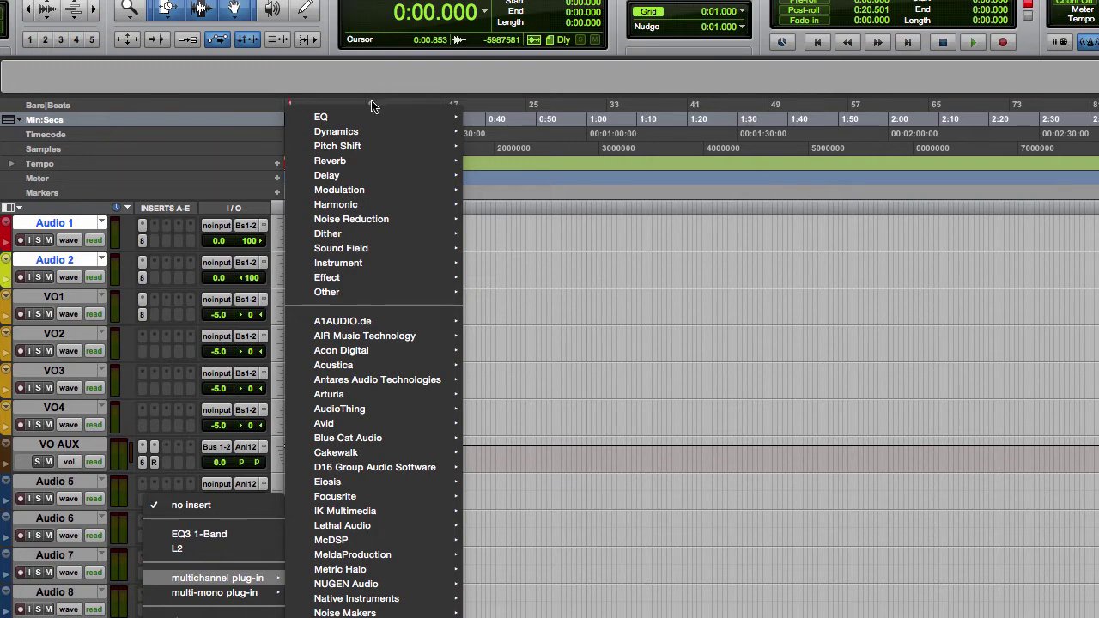
{"action": "mouse_move", "coordinate": [320, 117]}
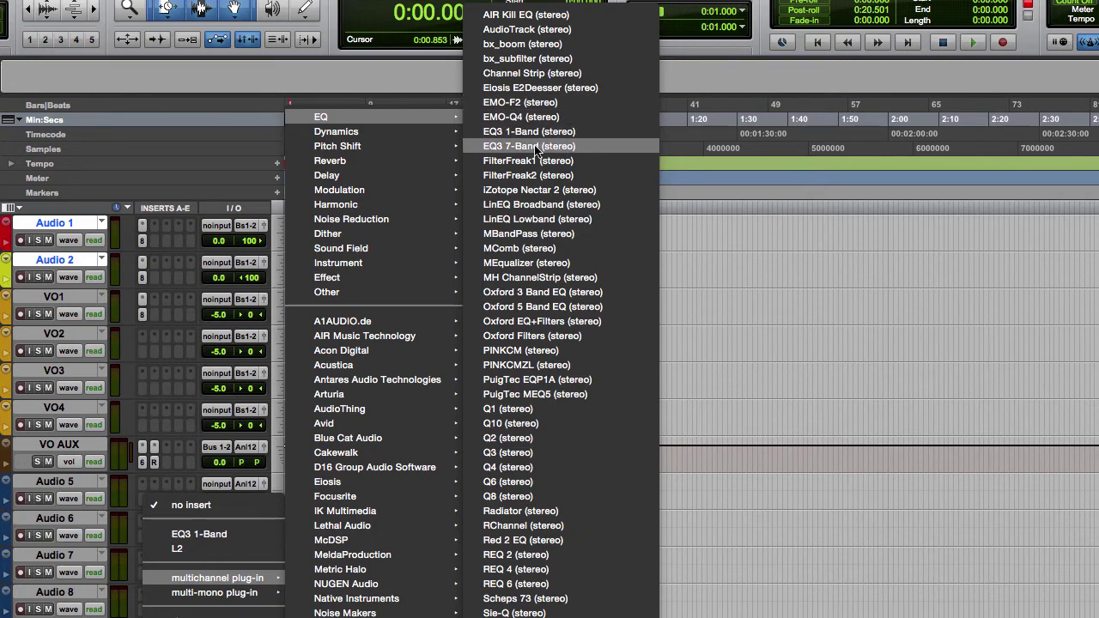
{"action": "left_click", "coordinate": [537, 148]}
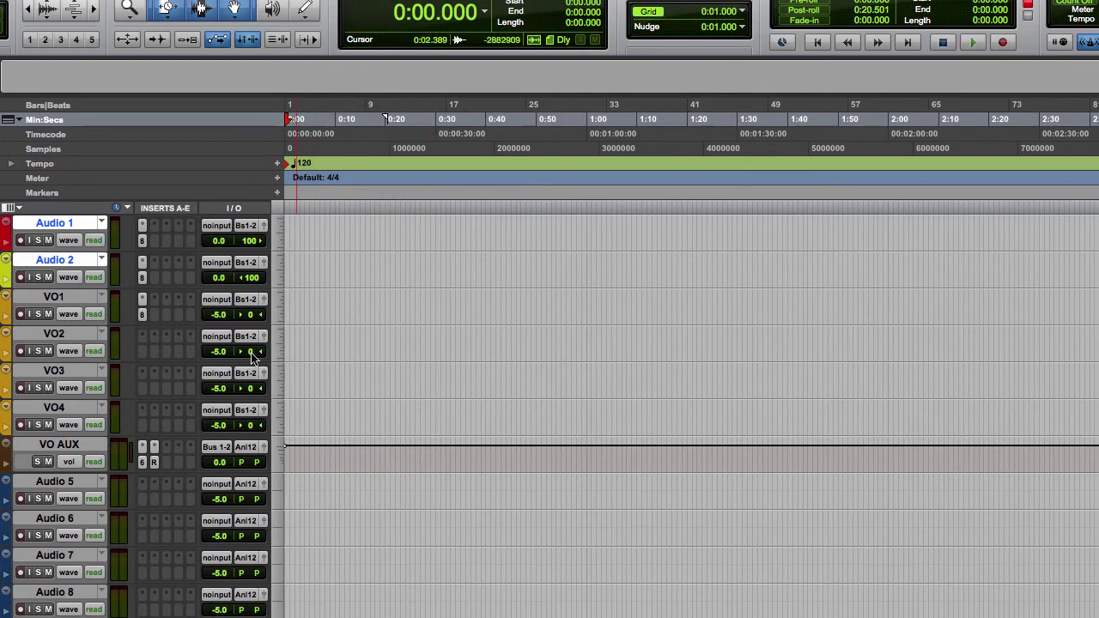
- Favorite AIR Non-Linear Reverb (stereo) from Audio 6's insert list and verify it appears
{"action": "left_click", "coordinate": [145, 500]}
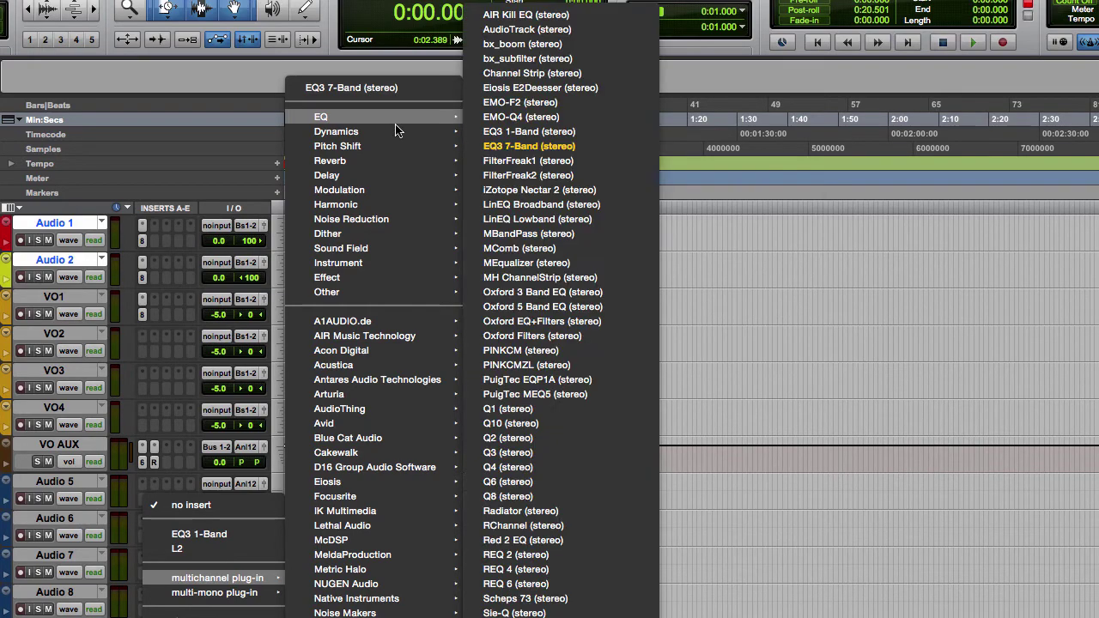
{"action": "mouse_move", "coordinate": [330, 161]}
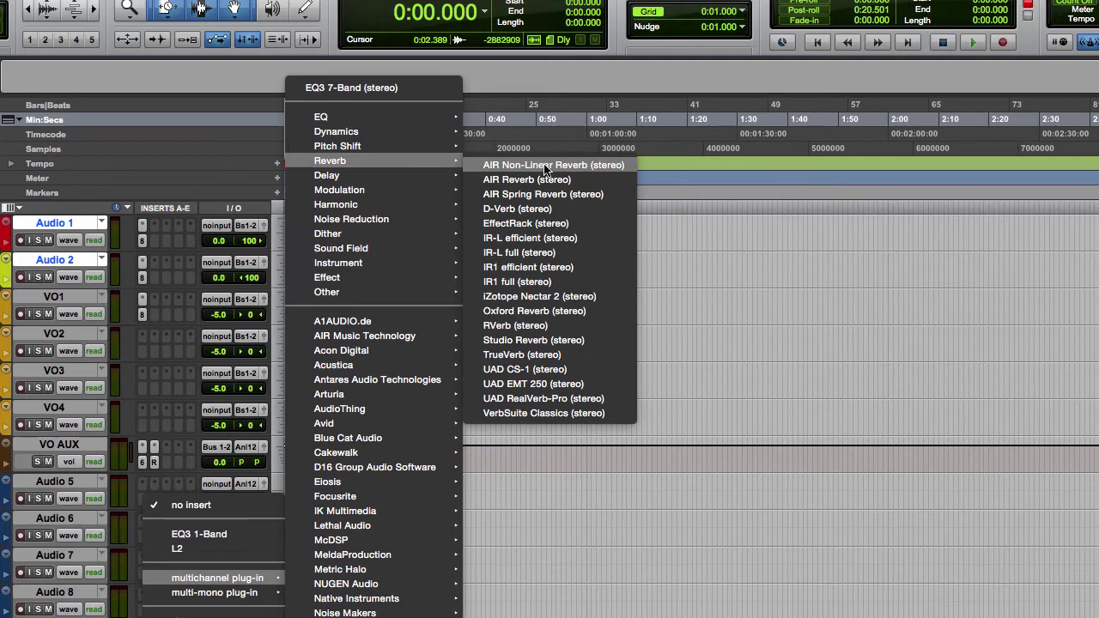
{"action": "left_click", "coordinate": [544, 169]}
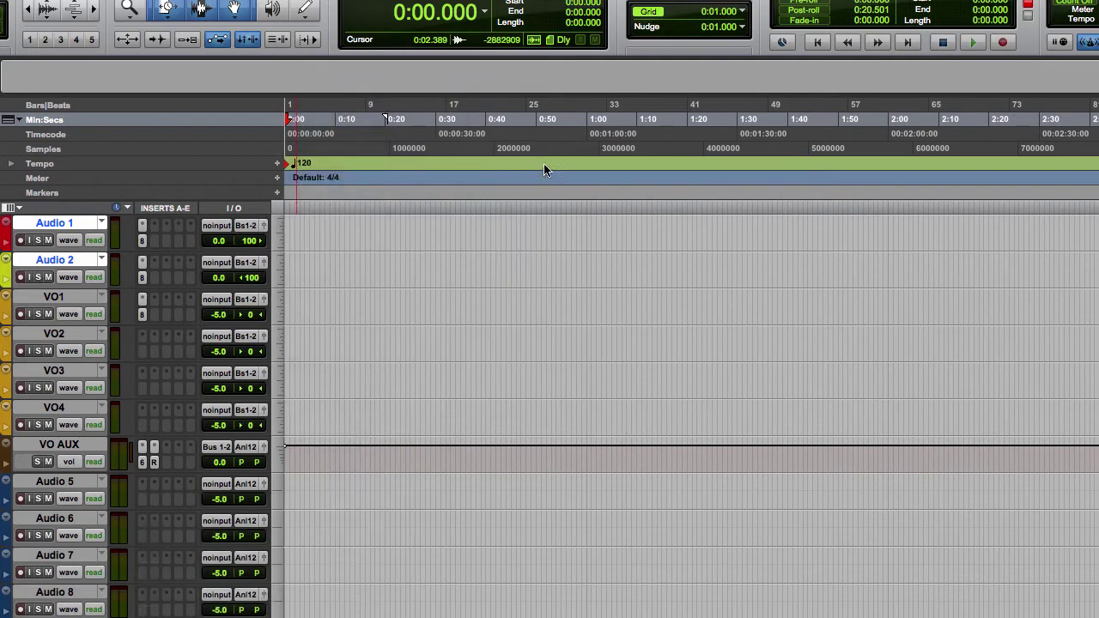
{"action": "left_click", "coordinate": [146, 537]}
{"action": "mouse_move", "coordinate": [217, 613]}
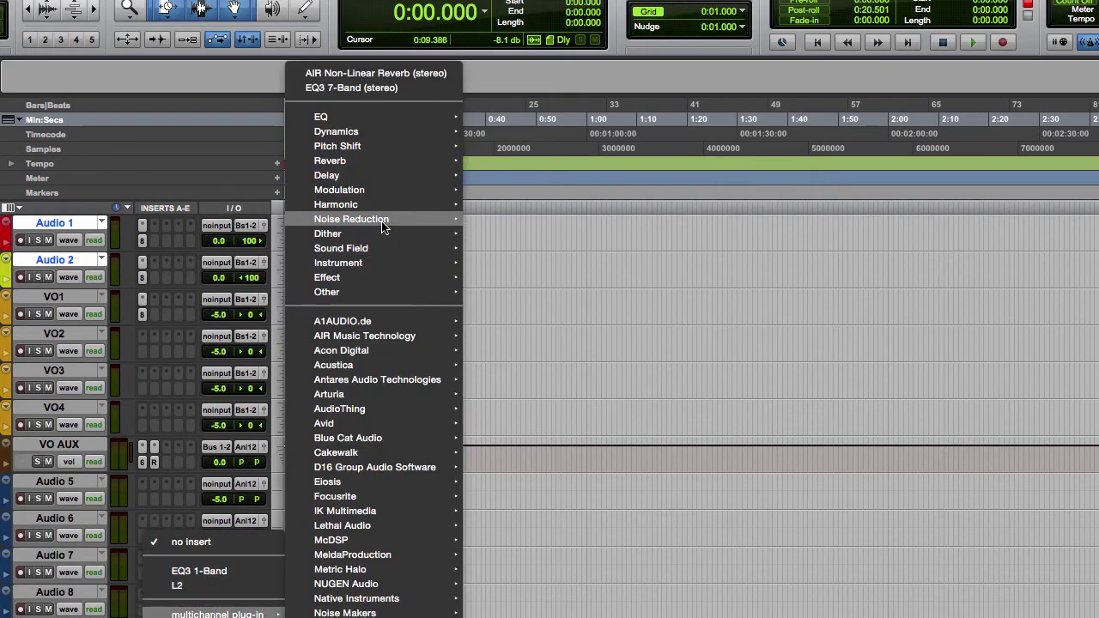
{"action": "left_click", "coordinate": [515, 225]}
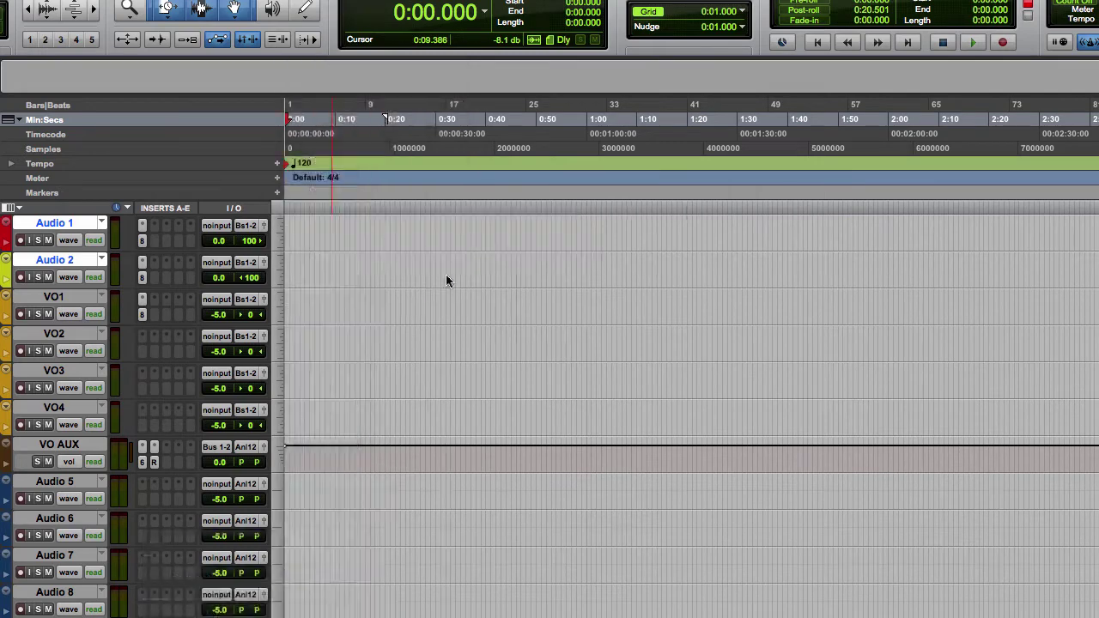
- Favorite AIR Stereo Width (stereo) from Audio 7's insert list
{"action": "left_click", "coordinate": [142, 522]}
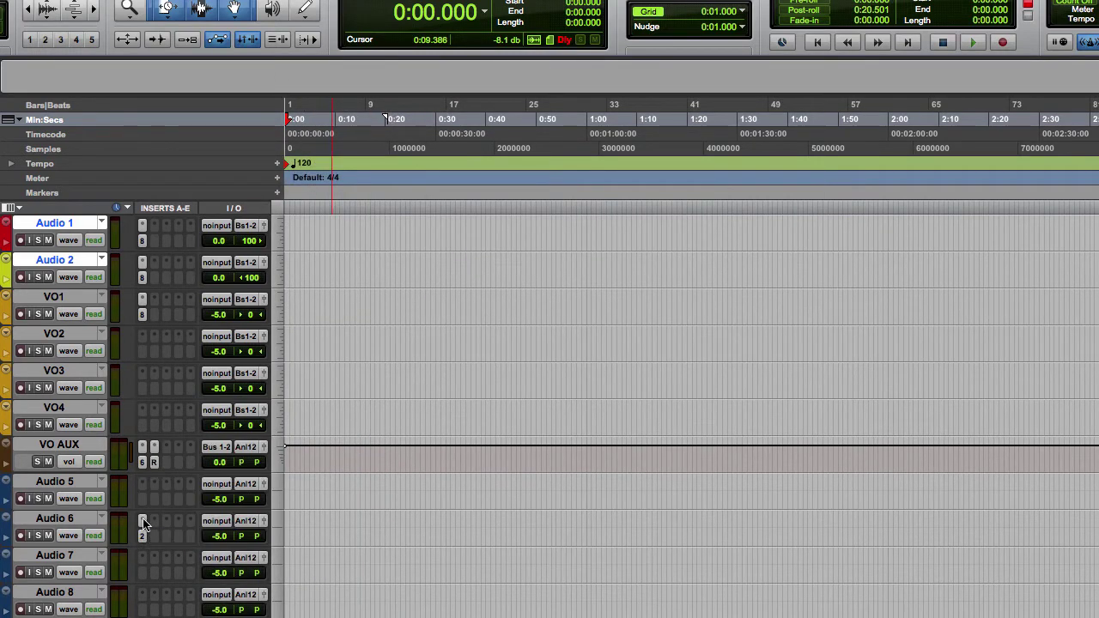
{"action": "left_click", "coordinate": [143, 523]}
{"action": "left_click", "coordinate": [146, 525]}
{"action": "left_click", "coordinate": [146, 577]}
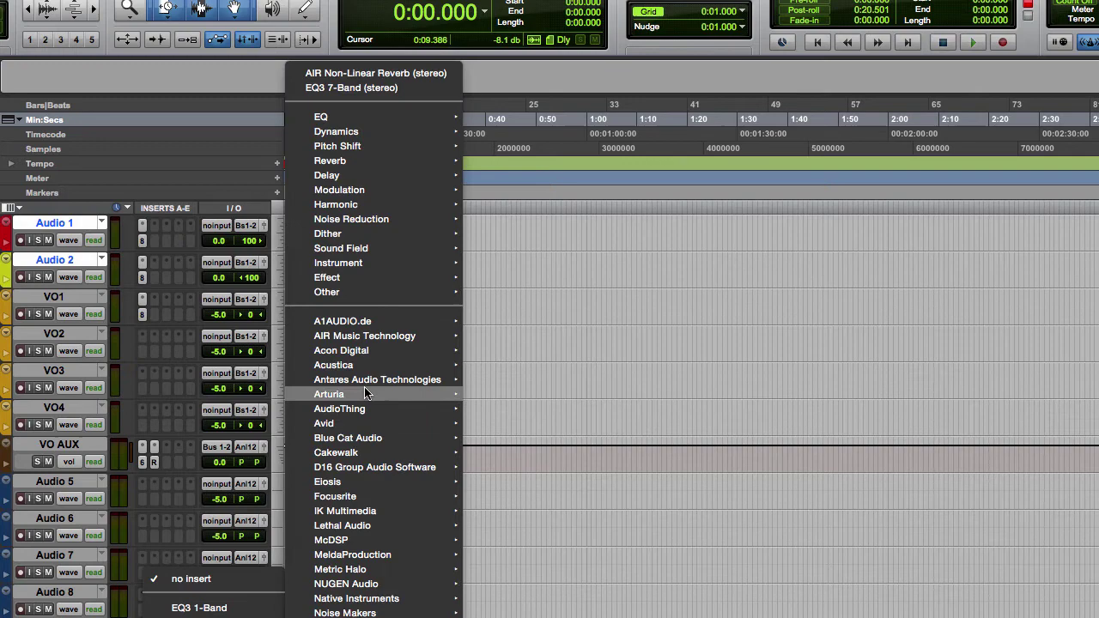
{"action": "mouse_move", "coordinate": [341, 248]}
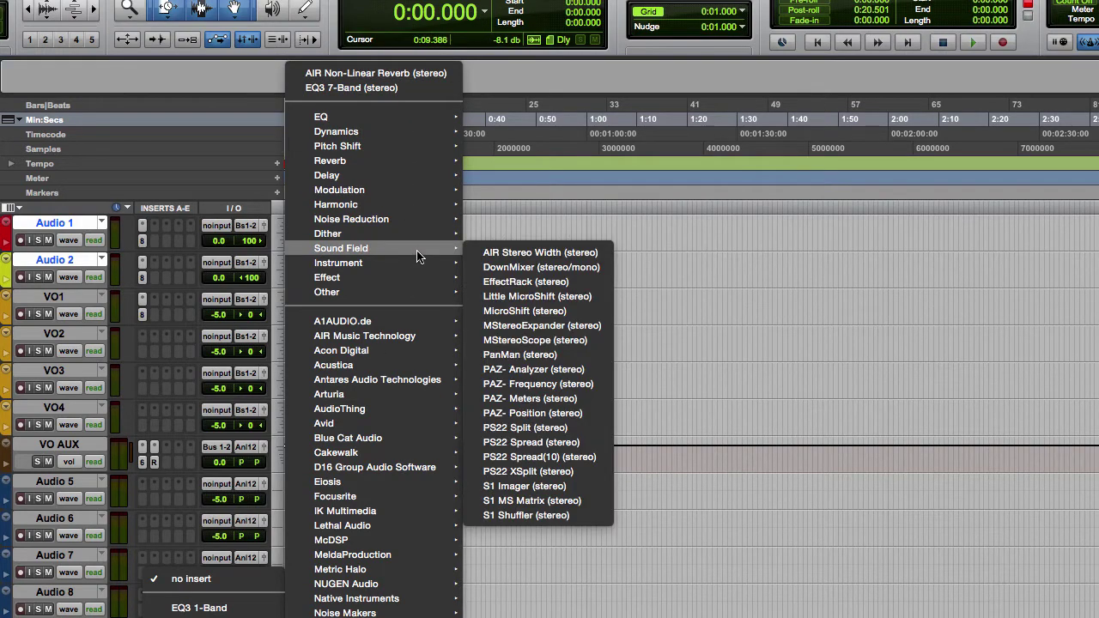
{"action": "left_click", "coordinate": [512, 256]}
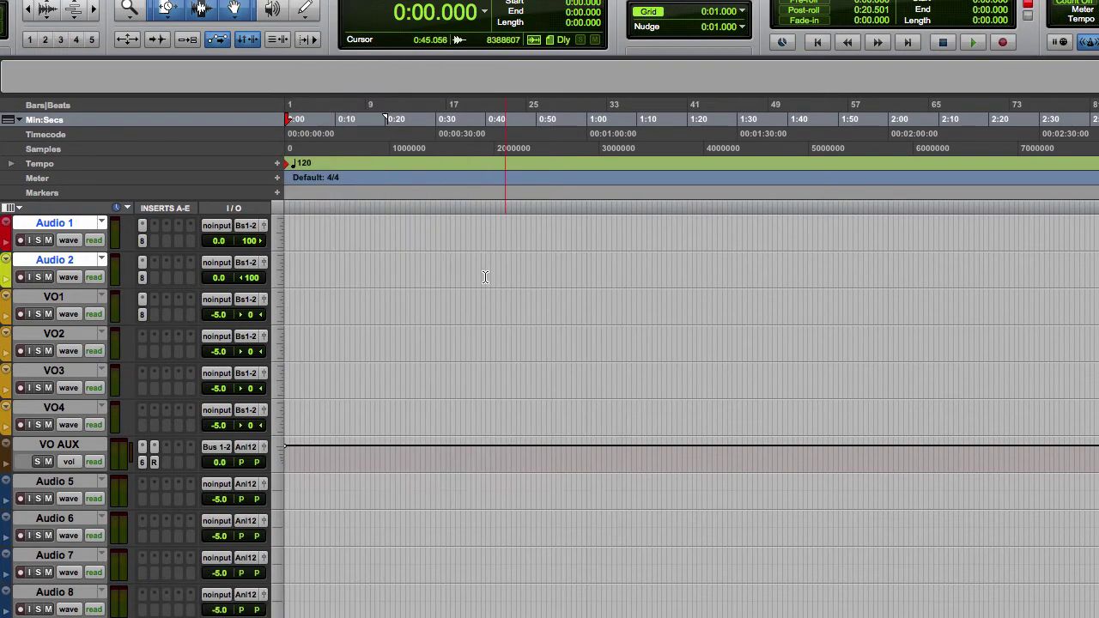
{"action": "left_click", "coordinate": [147, 575]}
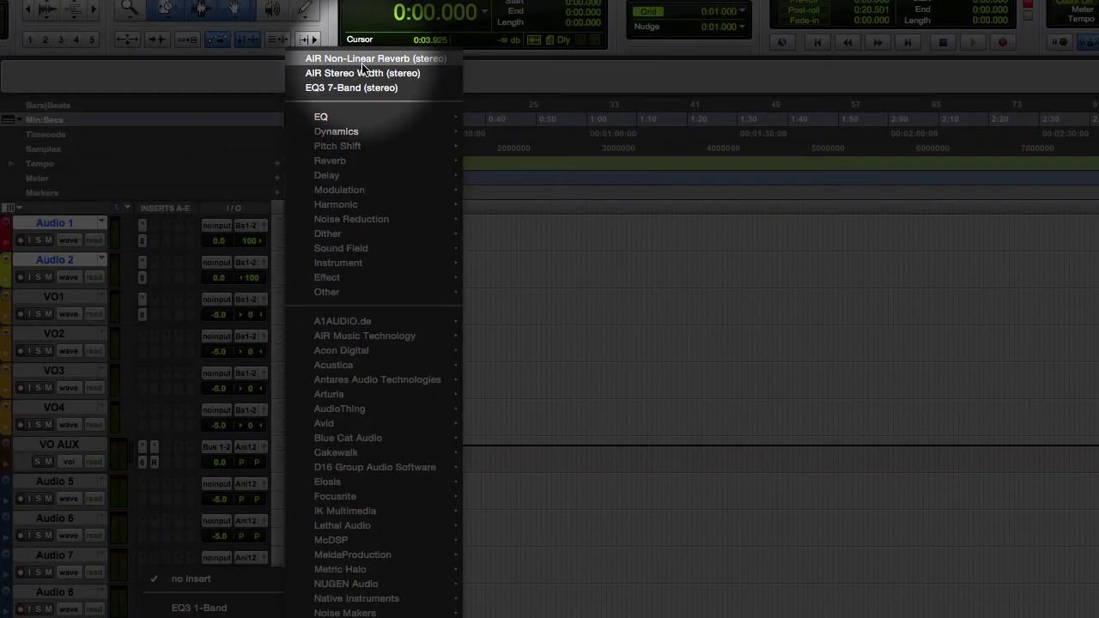
{"action": "mouse_move", "coordinate": [214, 592]}
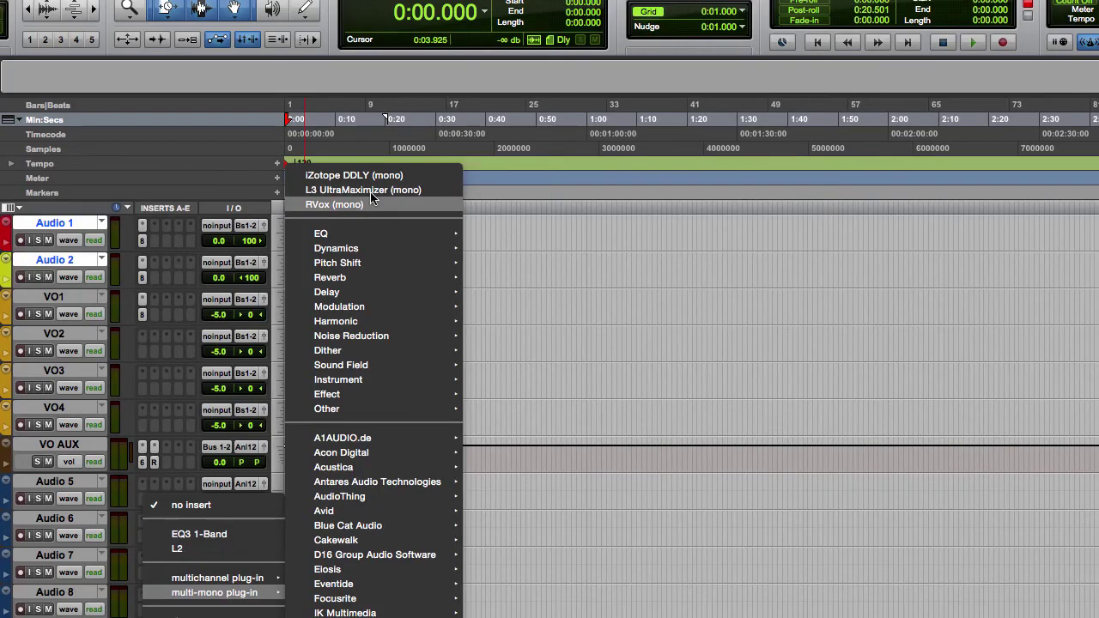
{"action": "left_click", "coordinate": [150, 411]}
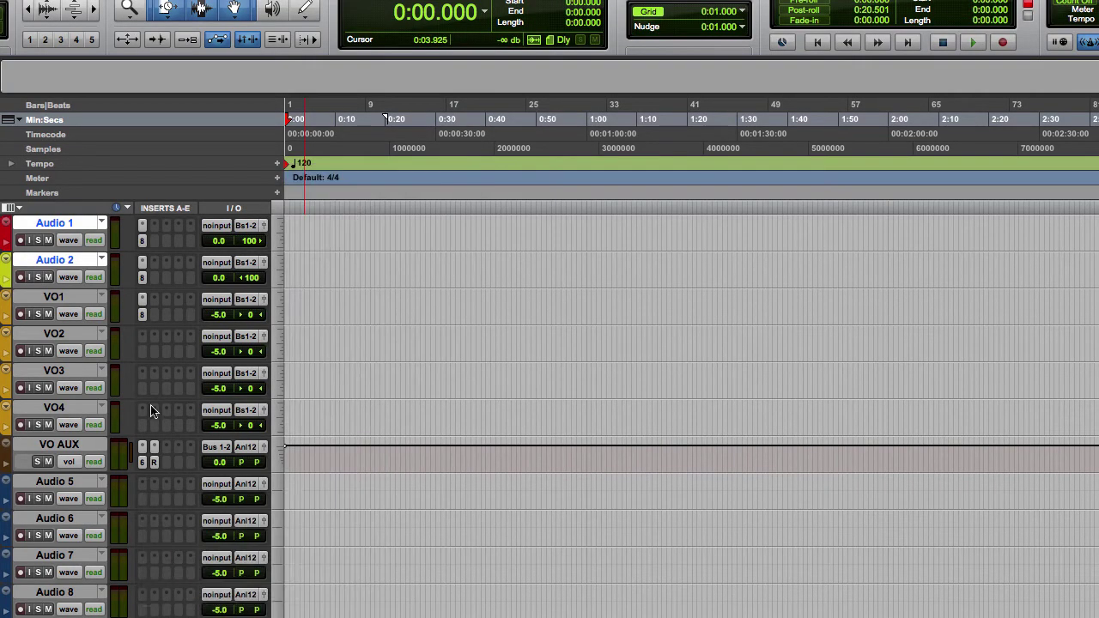
{"action": "left_click", "coordinate": [144, 393]}
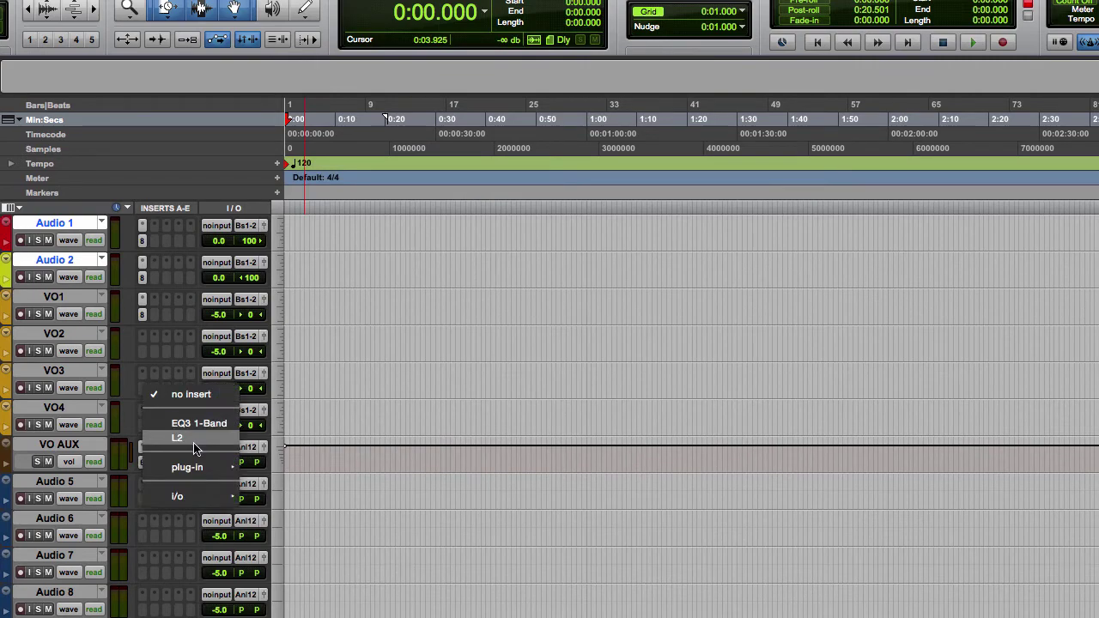
{"action": "mouse_move", "coordinate": [188, 467]}
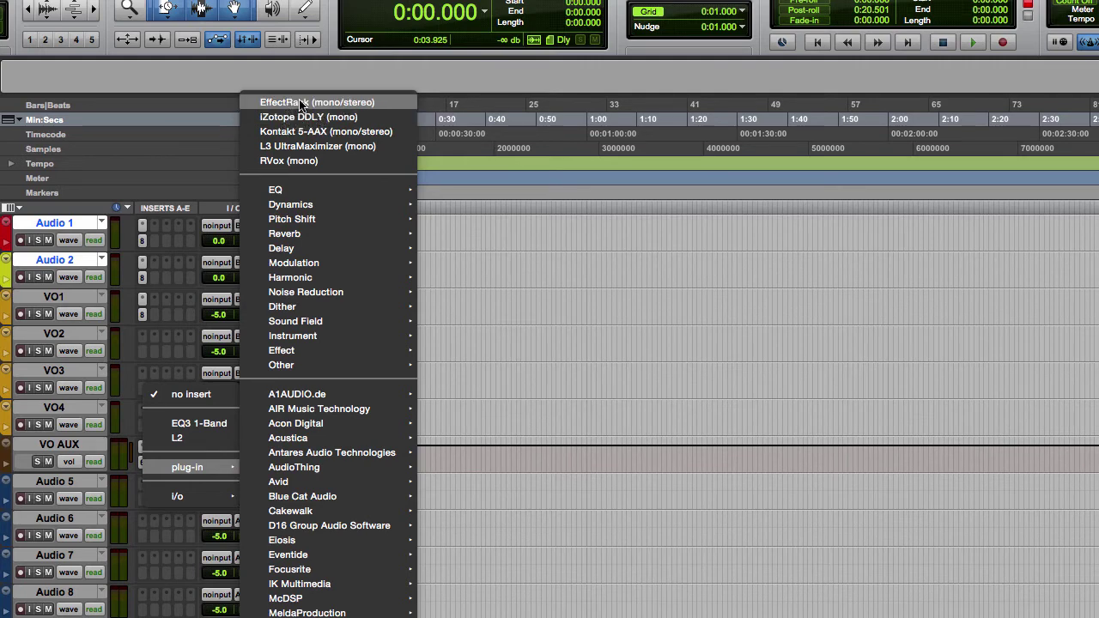
{"action": "left_click", "coordinate": [302, 103]}
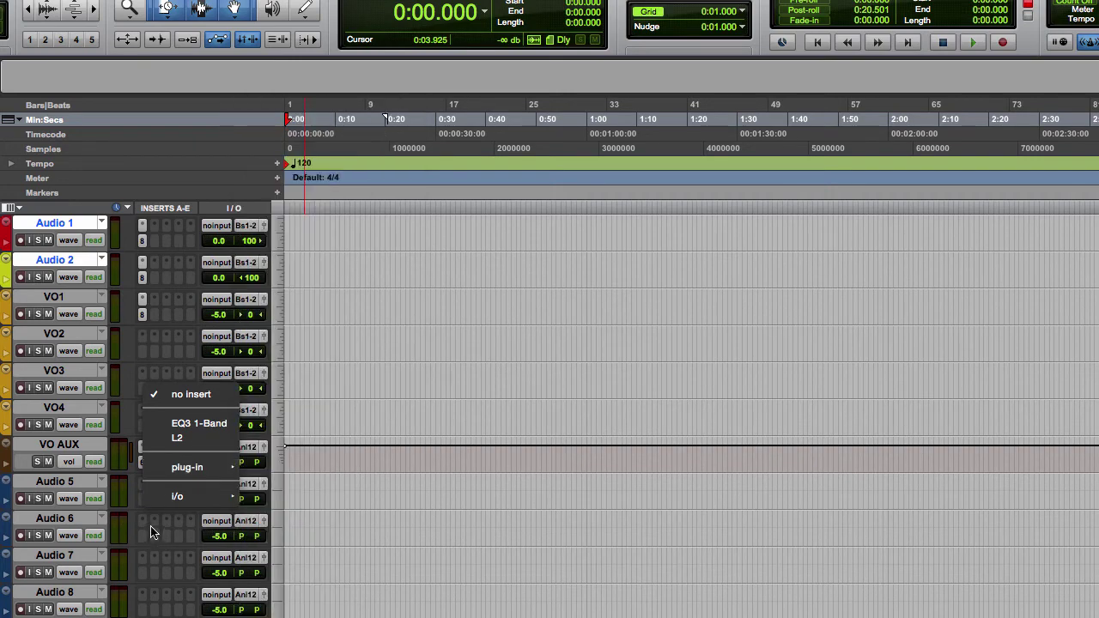
- Unfavorite AIR Non-Linear Reverb (stereo), then reopen the insert list to confirm it's gone
{"action": "left_click", "coordinate": [145, 539]}
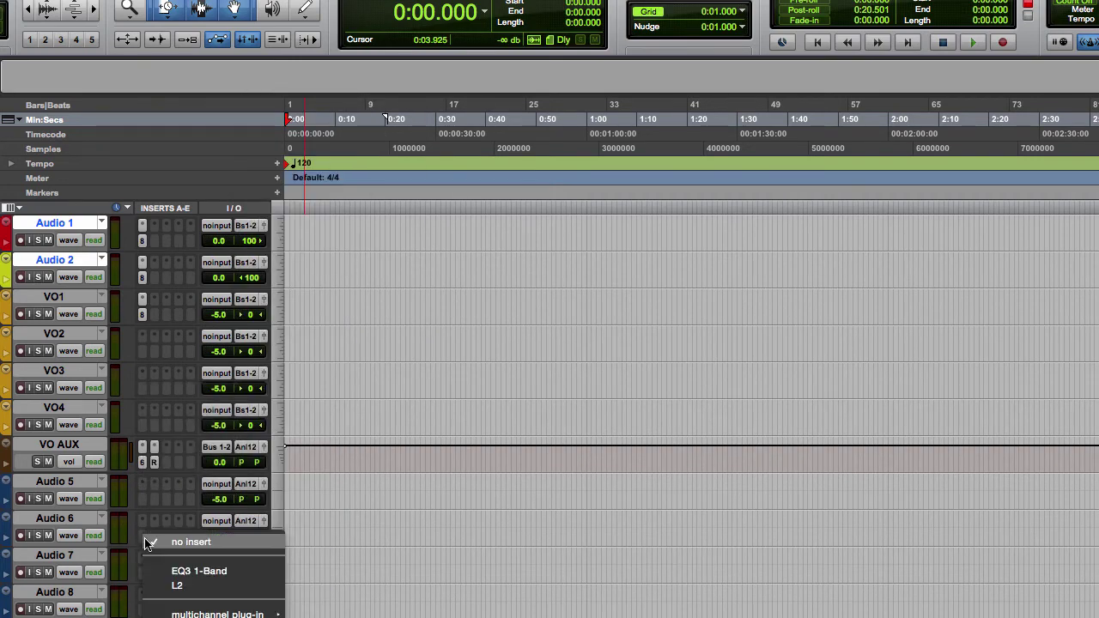
{"action": "mouse_move", "coordinate": [217, 613]}
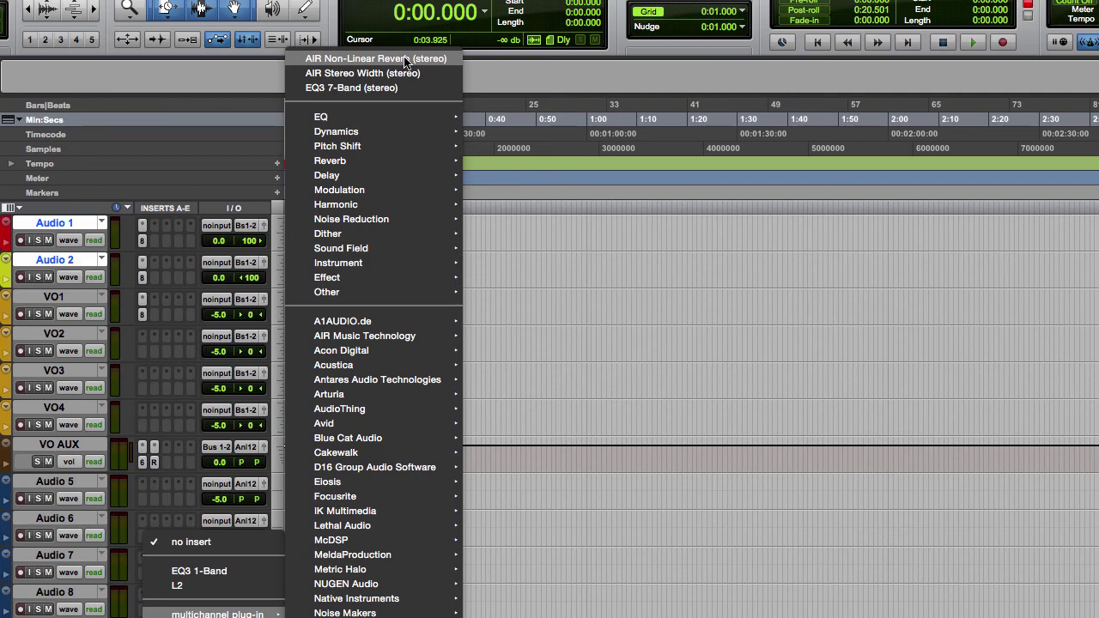
{"action": "left_click", "coordinate": [405, 60]}
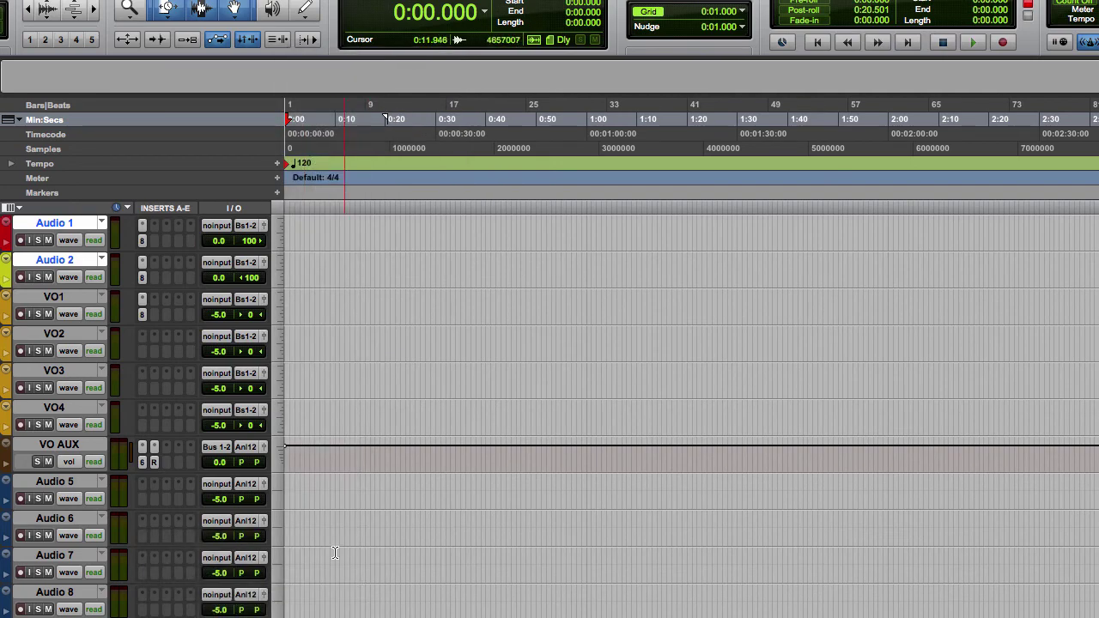
{"action": "left_click", "coordinate": [147, 592]}
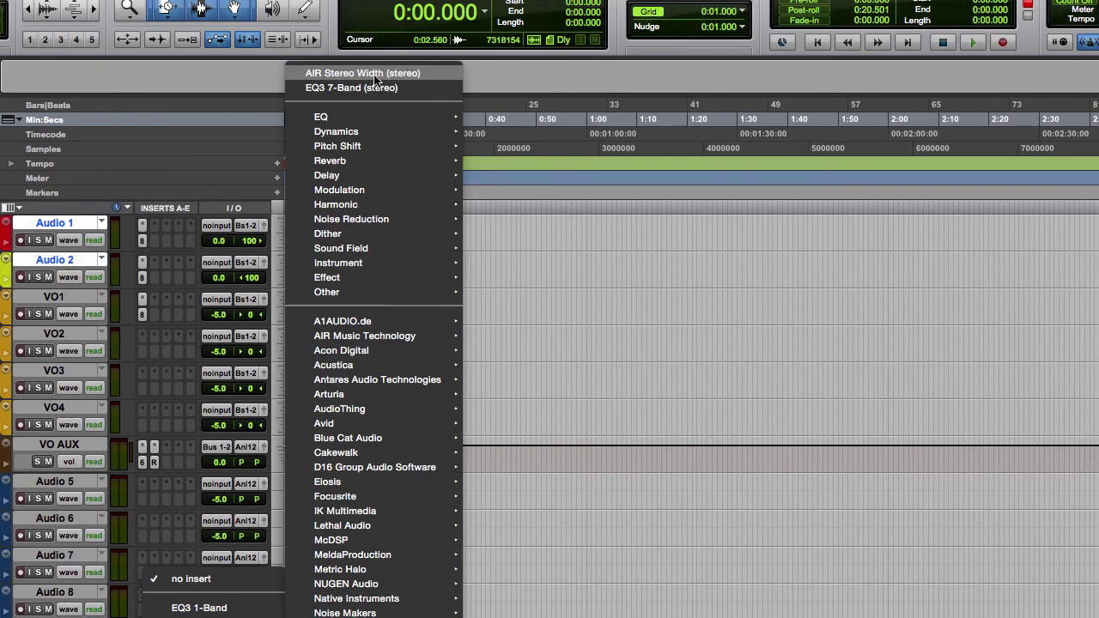
{"action": "left_click", "coordinate": [537, 250]}
{"action": "left_click", "coordinate": [537, 120]}
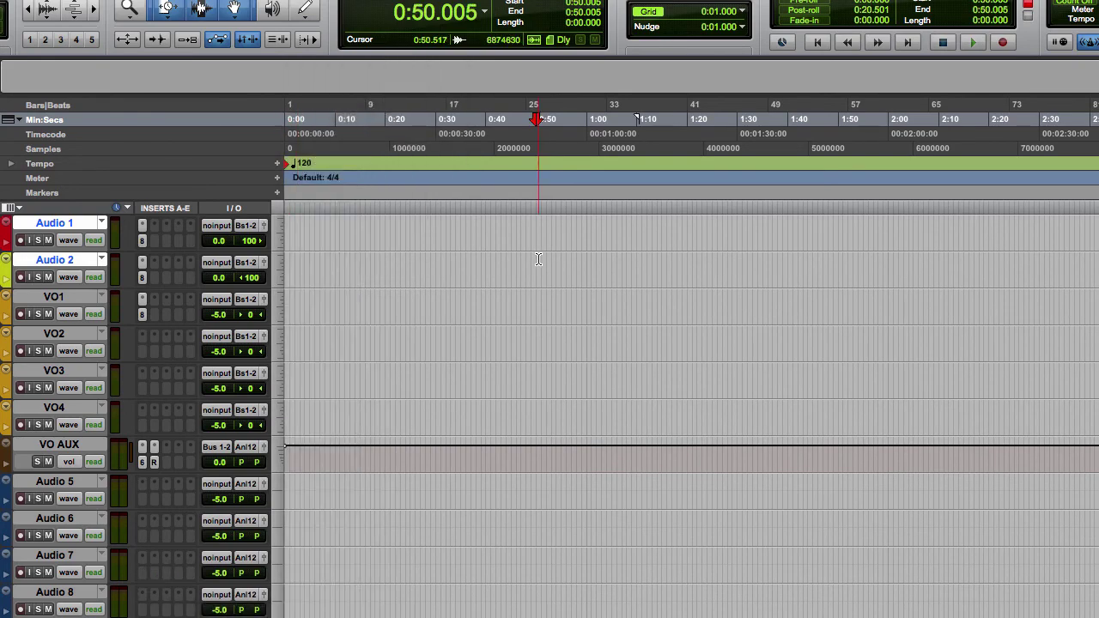